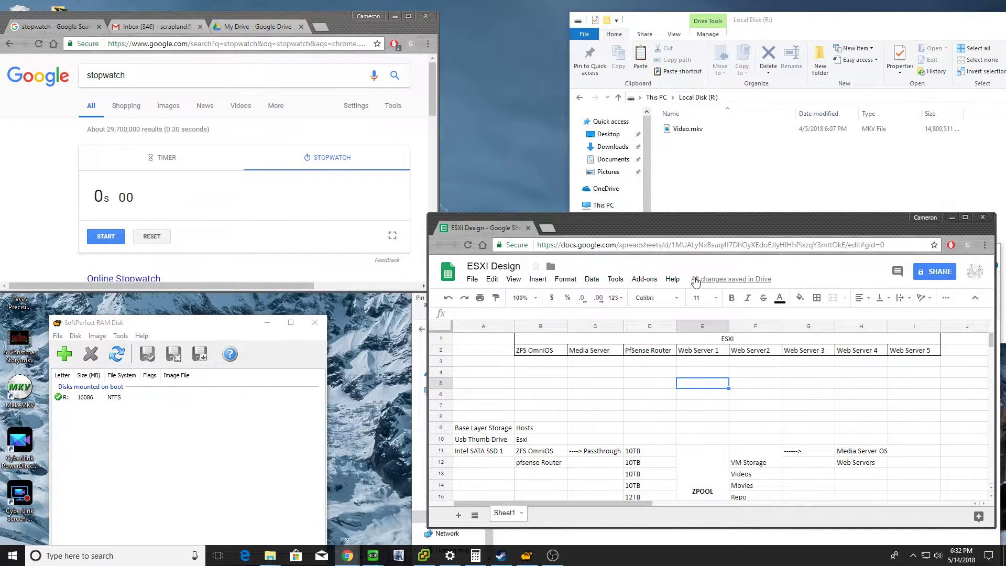
Step: Move the ESXI Design Sheets window higher and stretch it taller to show more rows
{"action": "left_click_drag", "start_coordinate": [708, 229], "coordinate": [700, 194]}
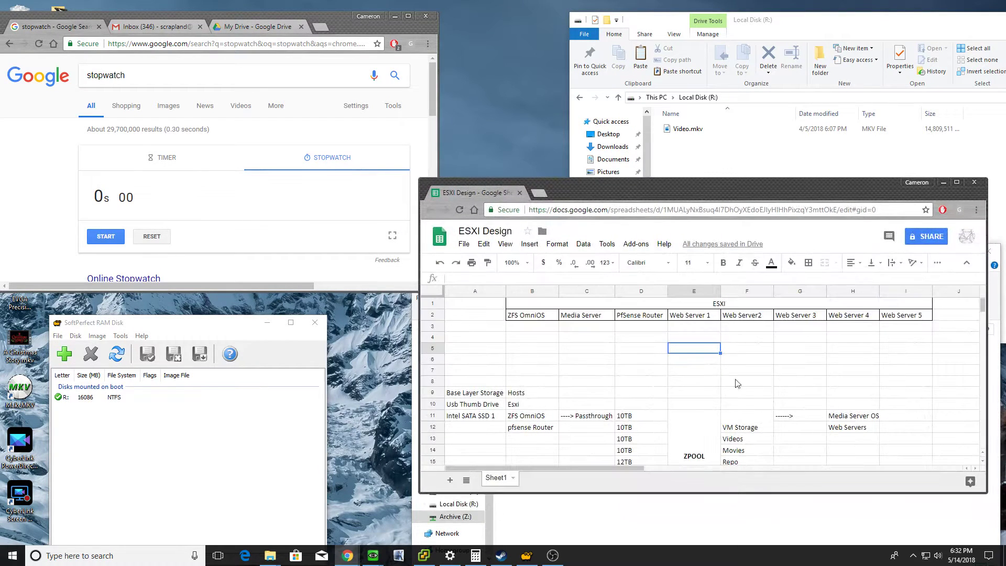
{"action": "scroll", "coordinate": [728, 401], "scroll_direction": "down", "scroll_amount": 2}
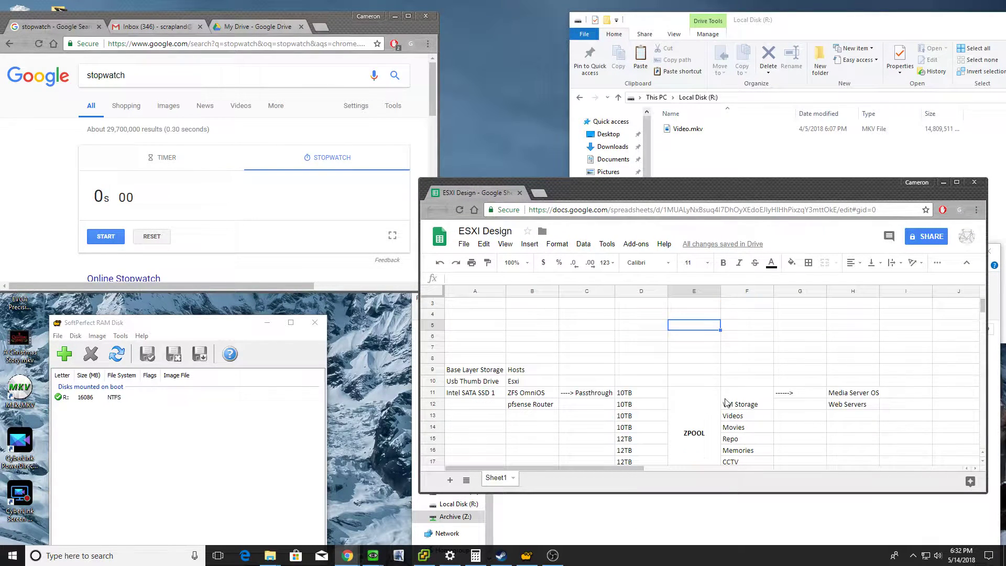
{"action": "scroll", "coordinate": [726, 402], "scroll_direction": "down", "scroll_amount": 1}
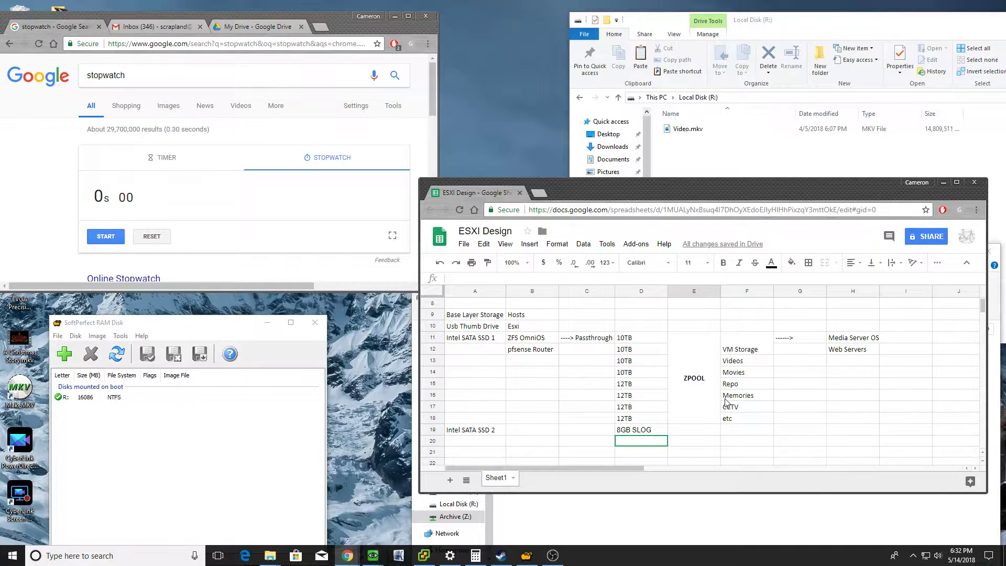
{"action": "scroll", "coordinate": [634, 356], "scroll_direction": "up", "scroll_amount": 3}
{"action": "left_click", "coordinate": [693, 348]}
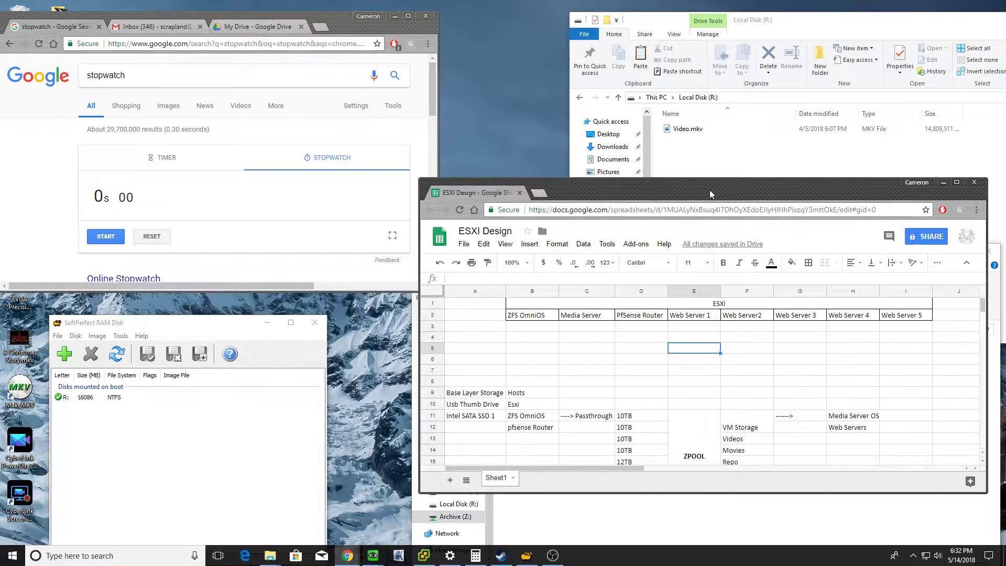
{"action": "left_click_drag", "start_coordinate": [712, 179], "coordinate": [713, 99]}
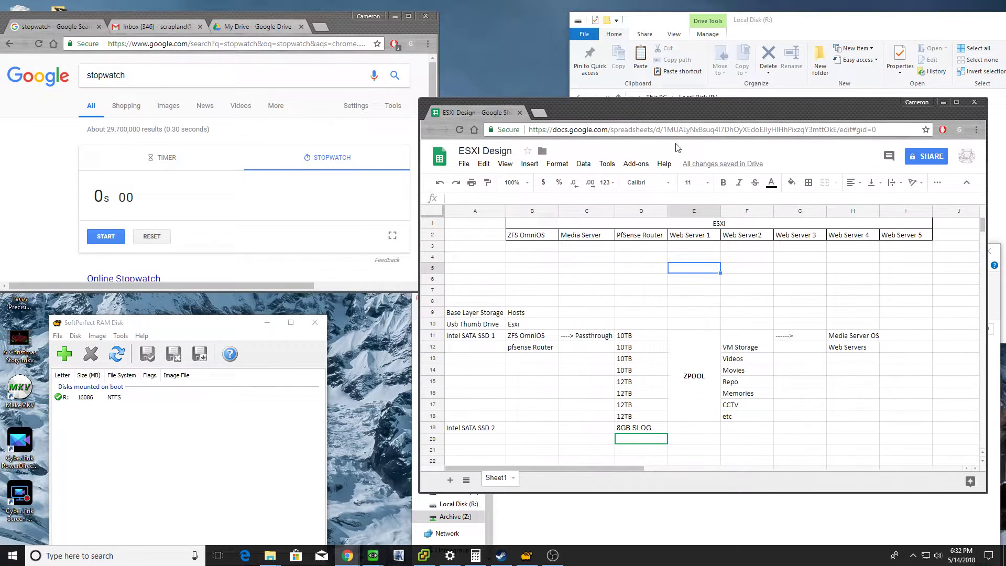
Step: Select the ESXI header, the host names through Web Server 5, and the Usb and Intel SATA SSD 1 drive labels
{"action": "left_click", "coordinate": [718, 223]}
{"action": "left_click", "coordinate": [529, 240]}
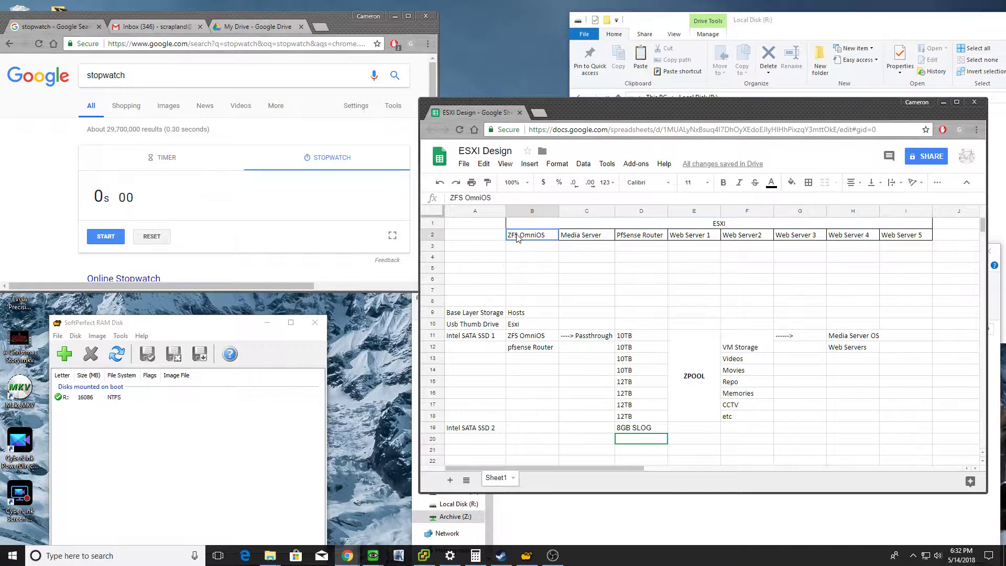
{"action": "left_click", "coordinate": [582, 238]}
{"action": "left_click", "coordinate": [645, 240]}
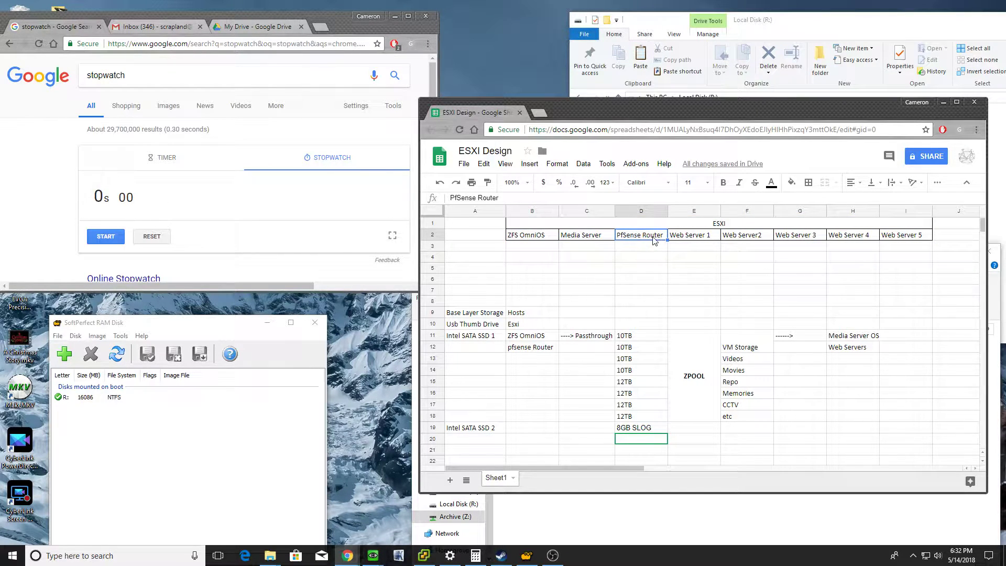
{"action": "left_click_drag", "start_coordinate": [685, 241], "coordinate": [906, 238]}
{"action": "left_click", "coordinate": [531, 314]}
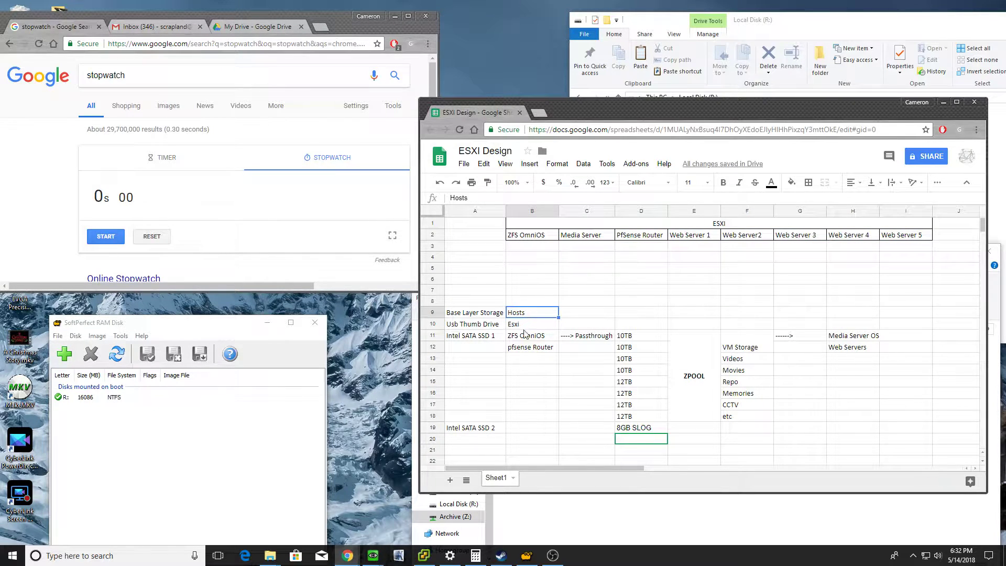
{"action": "left_click", "coordinate": [480, 370]}
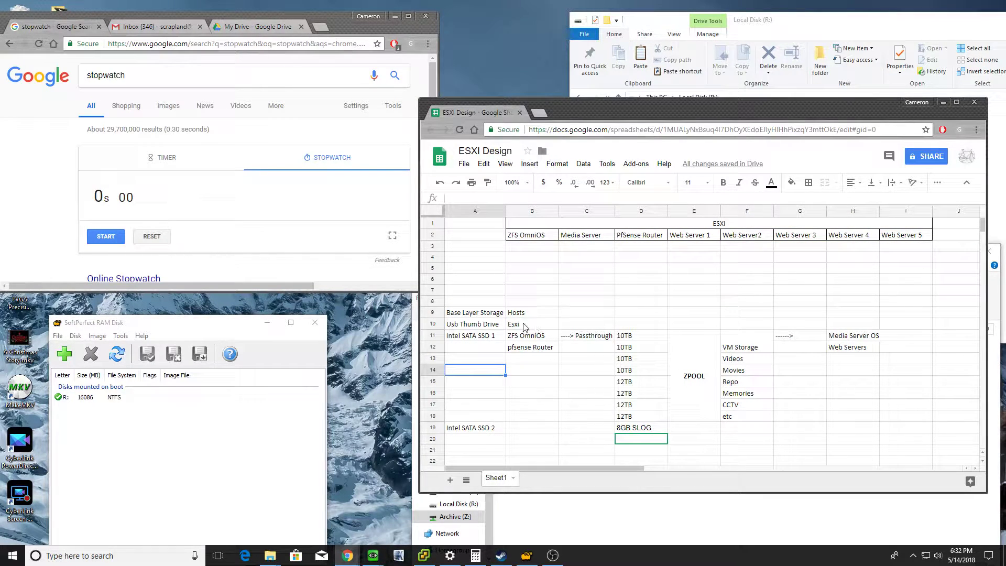
{"action": "left_click", "coordinate": [468, 326]}
{"action": "left_click", "coordinate": [469, 338]}
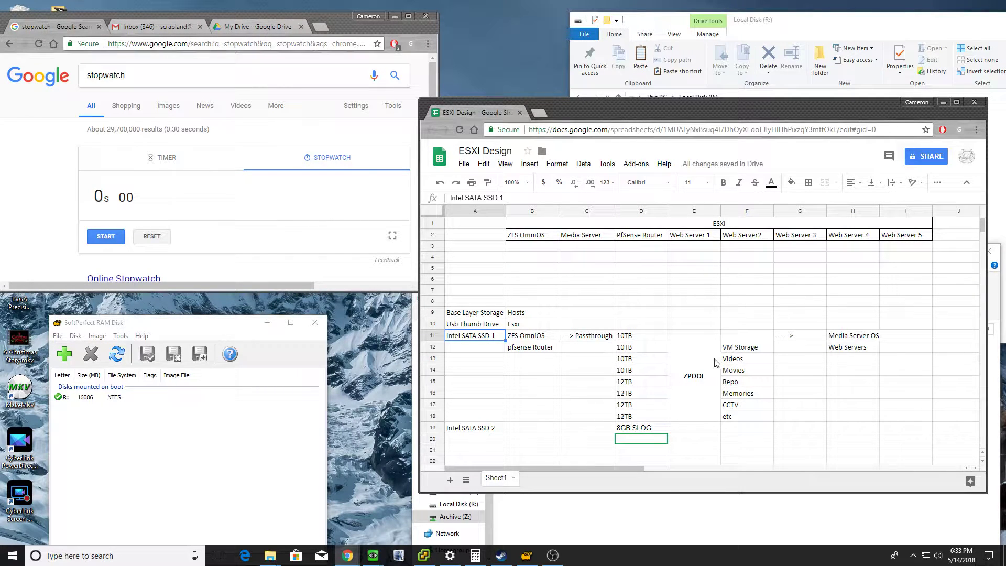
Step: Select VM Storage, the Media Server to Web Server 5 headings, and the pool shares Videos through etc
{"action": "left_click", "coordinate": [732, 350]}
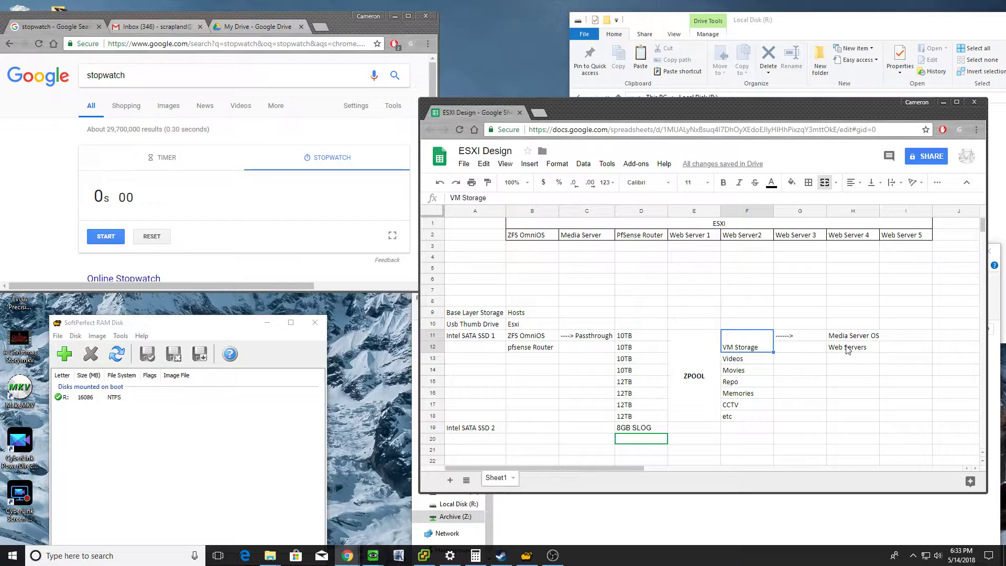
{"action": "left_click", "coordinate": [584, 235]}
{"action": "left_click_drag", "start_coordinate": [583, 235], "coordinate": [920, 233]}
{"action": "left_click", "coordinate": [852, 314]}
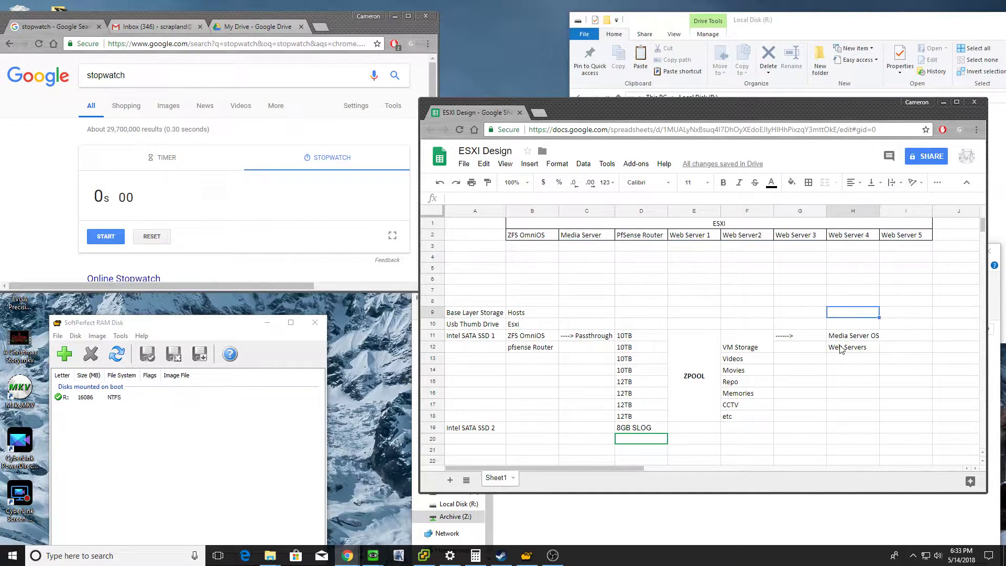
{"action": "left_click_drag", "start_coordinate": [740, 363], "coordinate": [731, 422]}
{"action": "left_click", "coordinate": [802, 394]}
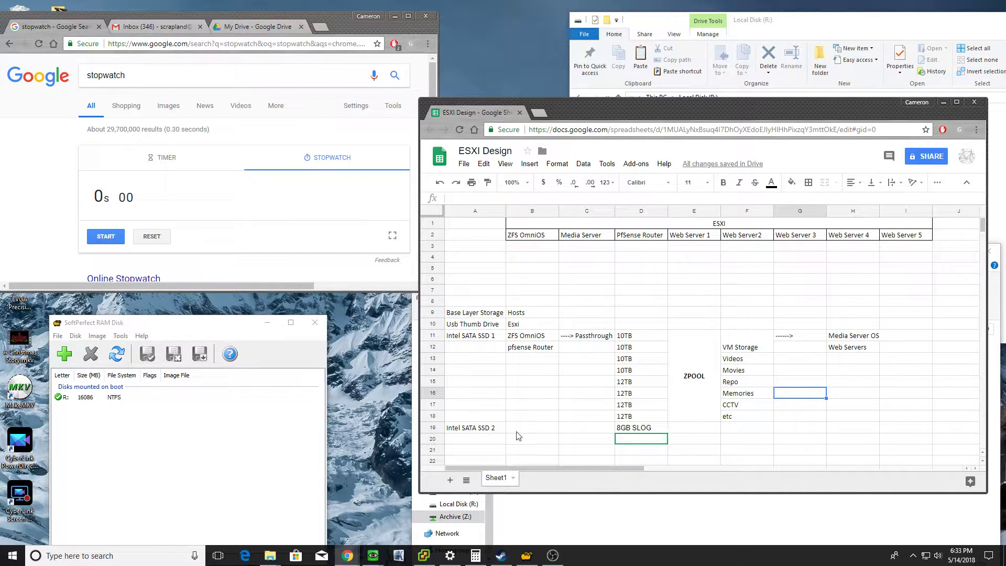
Step: Highlight the Intel SATA SSD 2 through 8GB SLOG row, then bring the remote CrystalDiskMark session forward
{"action": "left_click_drag", "start_coordinate": [631, 429], "coordinate": [530, 419]}
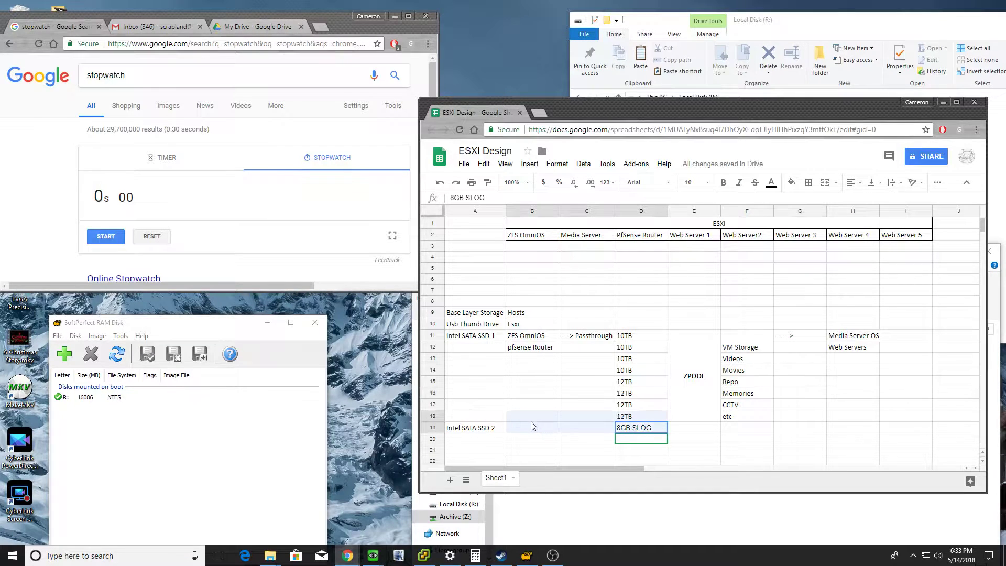
{"action": "left_click", "coordinate": [479, 432]}
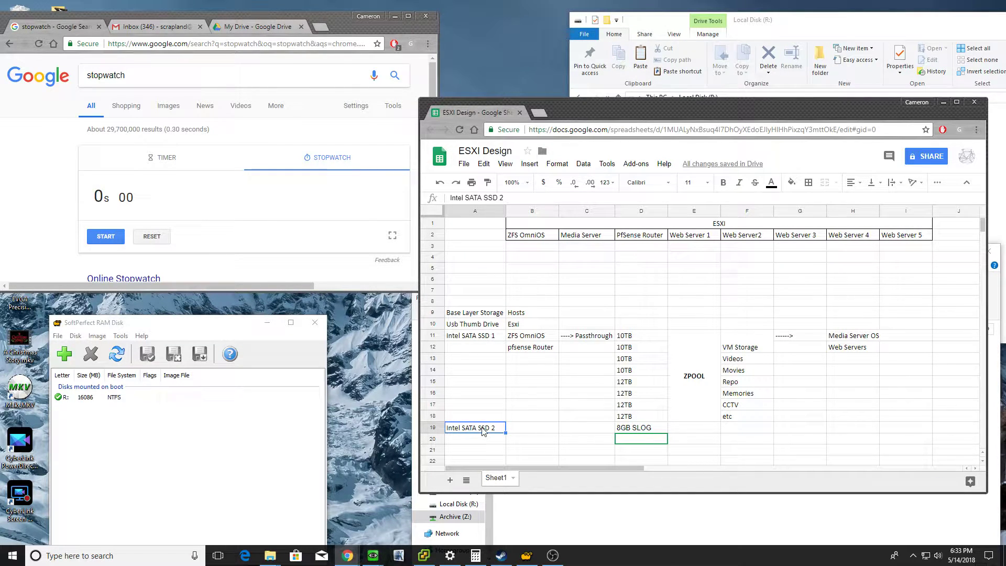
{"action": "left_click_drag", "start_coordinate": [482, 431], "coordinate": [647, 433]}
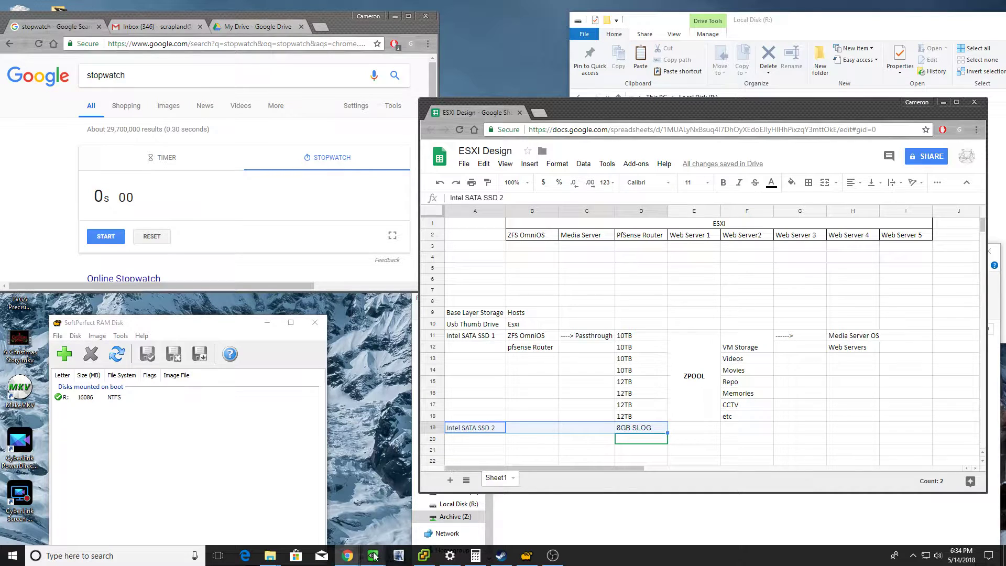
{"action": "mouse_move", "coordinate": [373, 557]}
{"action": "left_click", "coordinate": [419, 488]}
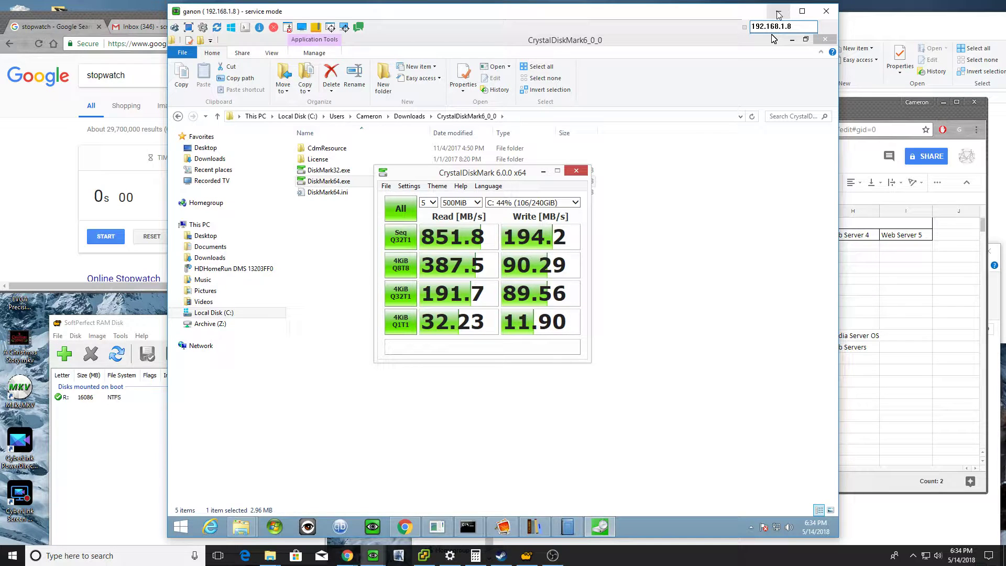
Step: Minimize the remote session after reviewing its 851.8 MB/s read and 194.2 MB/s write results
{"action": "left_click", "coordinate": [778, 11]}
Step: Select Video.mkv on Local Disk (R:) and bring the Archive (Z:) Memories folder window forward
{"action": "left_click", "coordinate": [815, 23]}
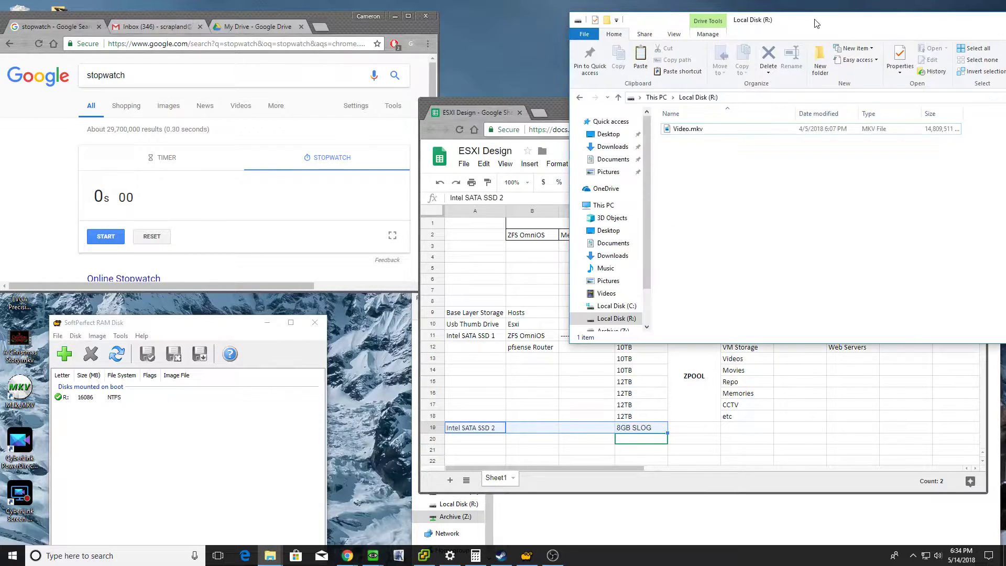
{"action": "left_click", "coordinate": [696, 137]}
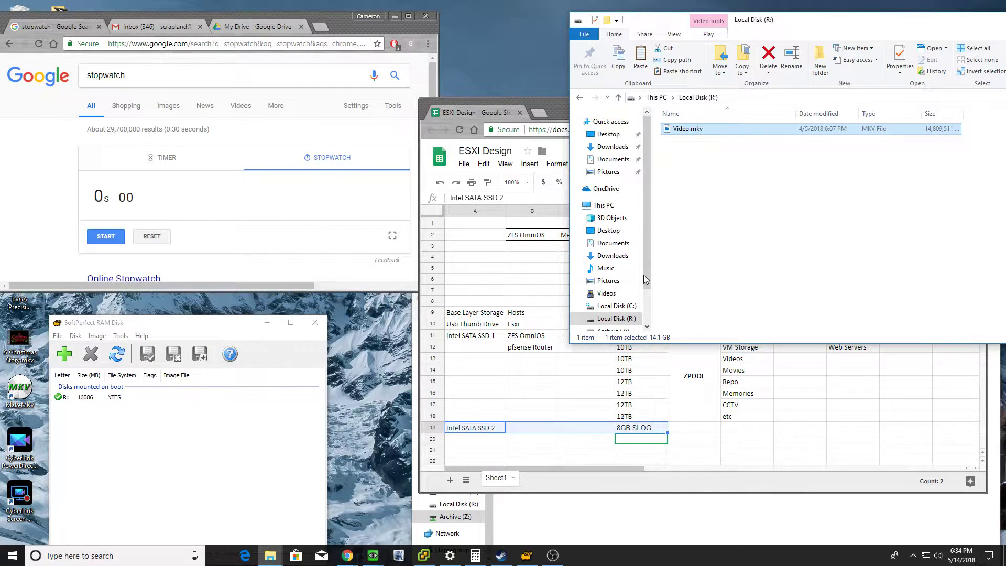
{"action": "left_click", "coordinate": [676, 518]}
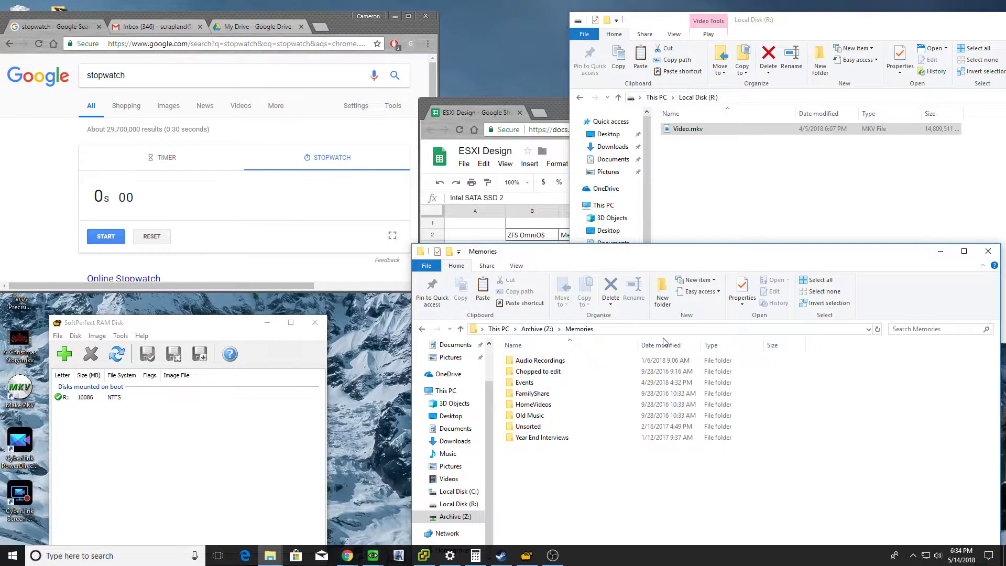
{"action": "left_click", "coordinate": [701, 131]}
{"action": "left_click", "coordinate": [700, 174]}
{"action": "left_click", "coordinate": [552, 493]}
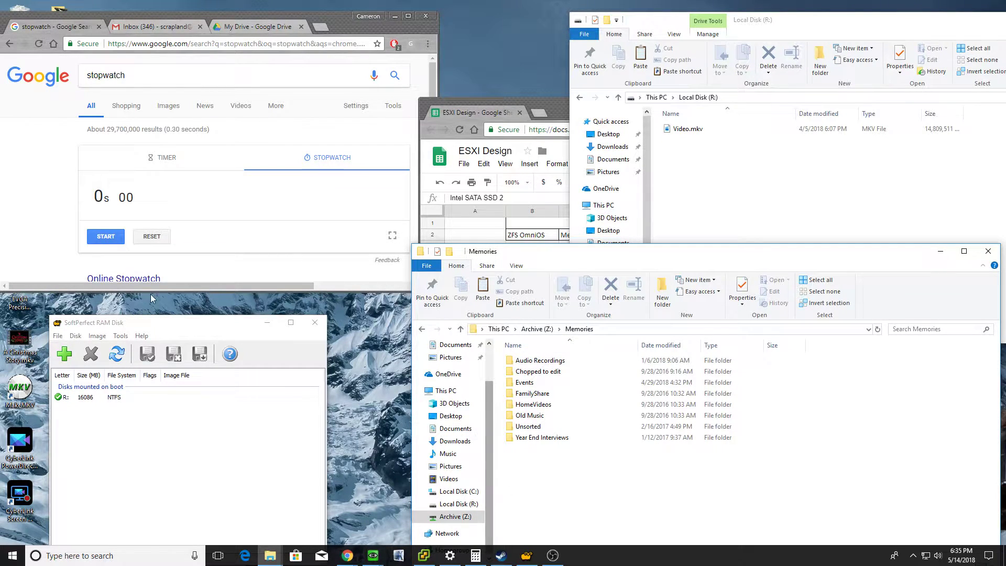
Step: Paste Video.mkv into Memories while timing the copy on the stopwatch, stopping at 27.82 s
{"action": "key", "text": "ctrl+v"}
{"action": "left_click", "coordinate": [105, 237]}
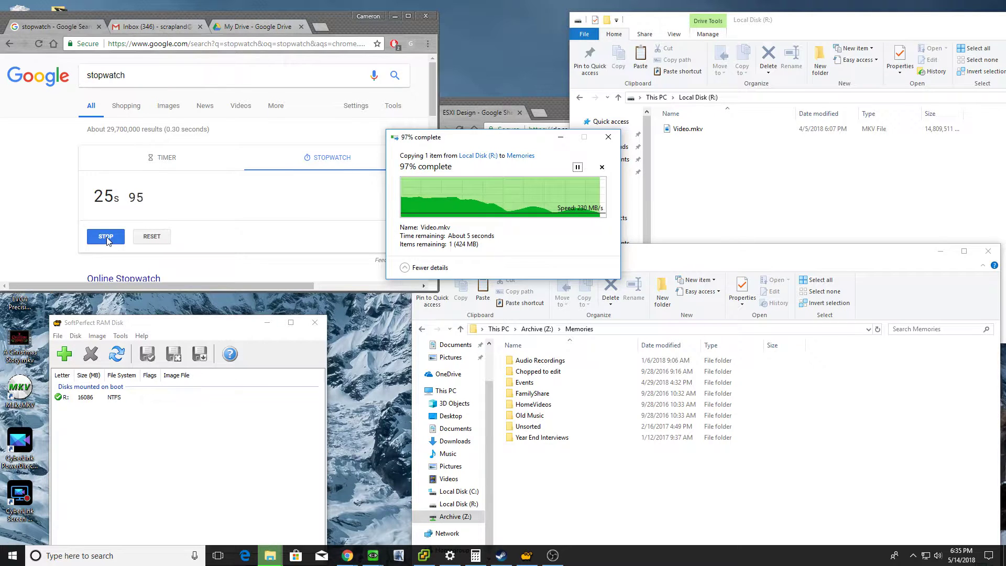
{"action": "left_click", "coordinate": [106, 237]}
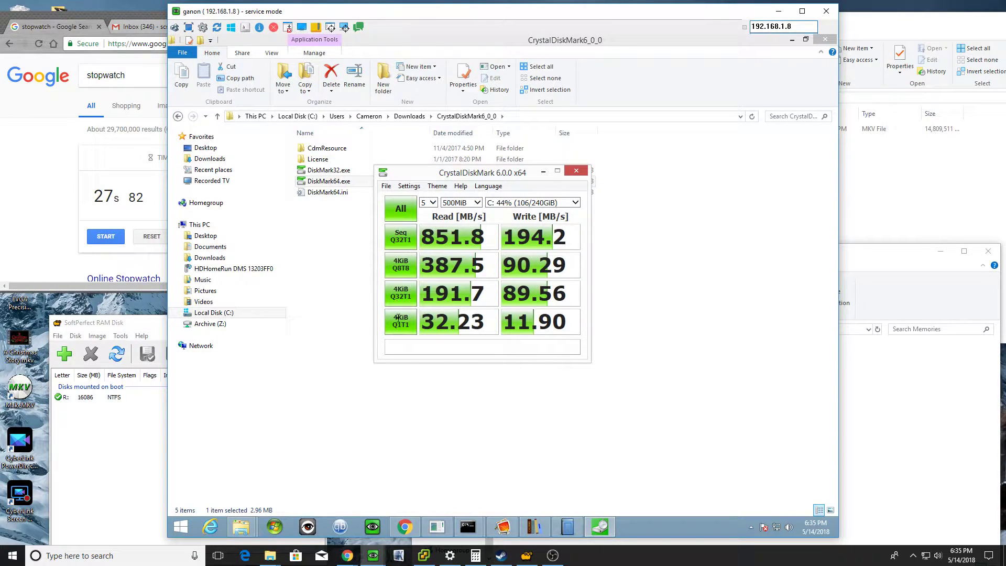
Step: Return from the remote CrystalDiskMark session to the local desktop with the stopwatch at 0.00 s
{"action": "mouse_move", "coordinate": [440, 330]}
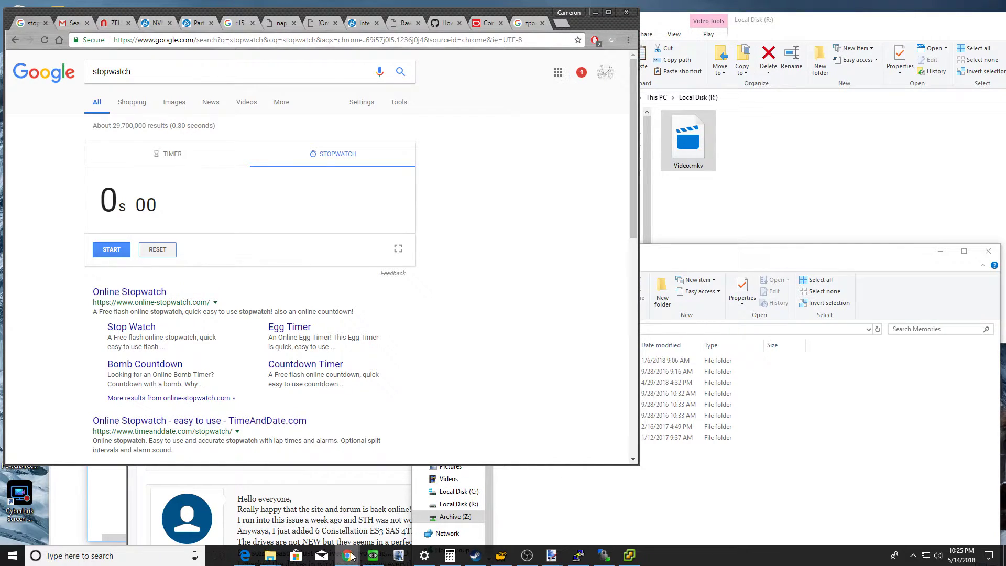
Step: Open the two-result CrystalDiskMark image in paint.net with nothing selected and red as the drawing colour
{"action": "mouse_move", "coordinate": [350, 559]}
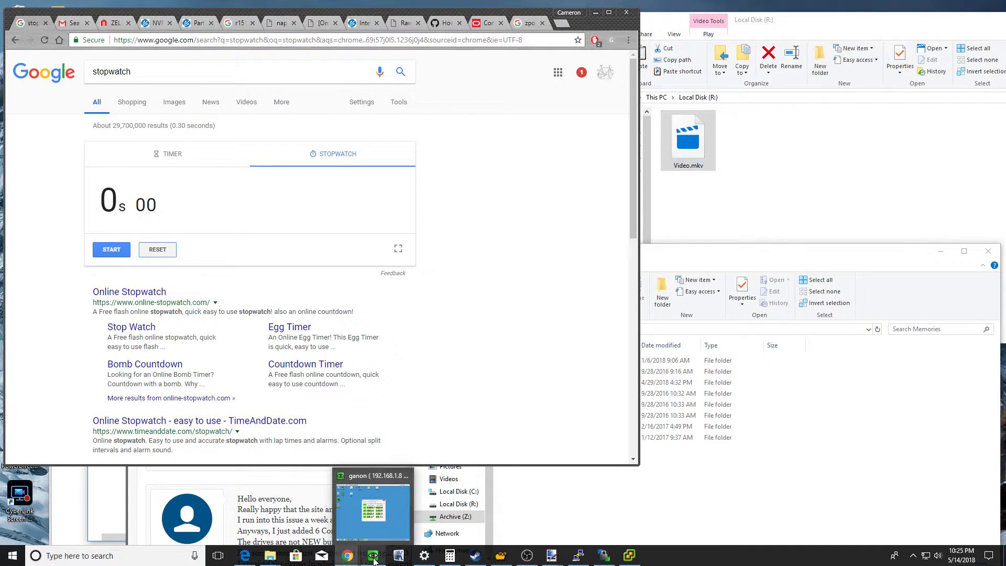
{"action": "mouse_move", "coordinate": [551, 556]}
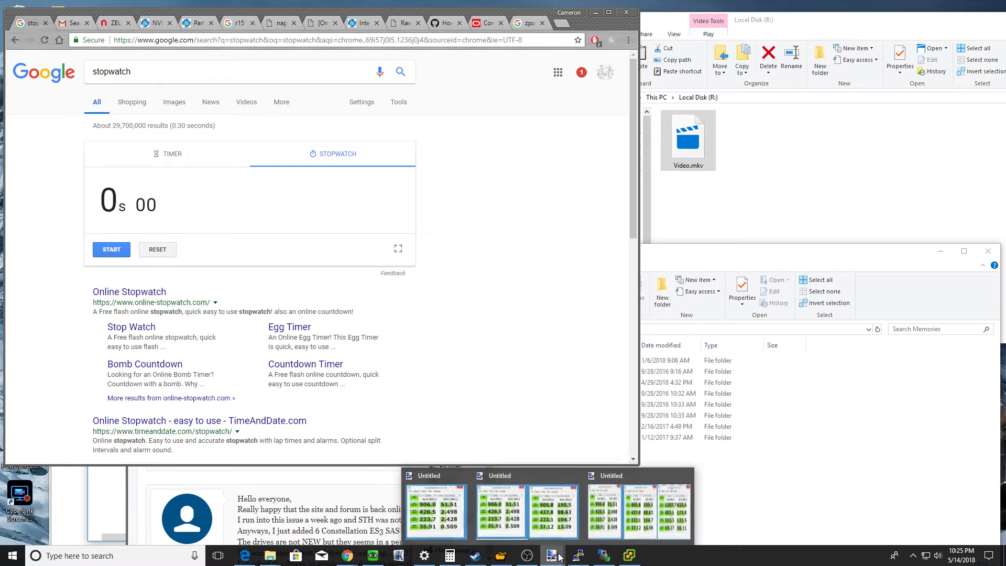
{"action": "left_click", "coordinate": [429, 517]}
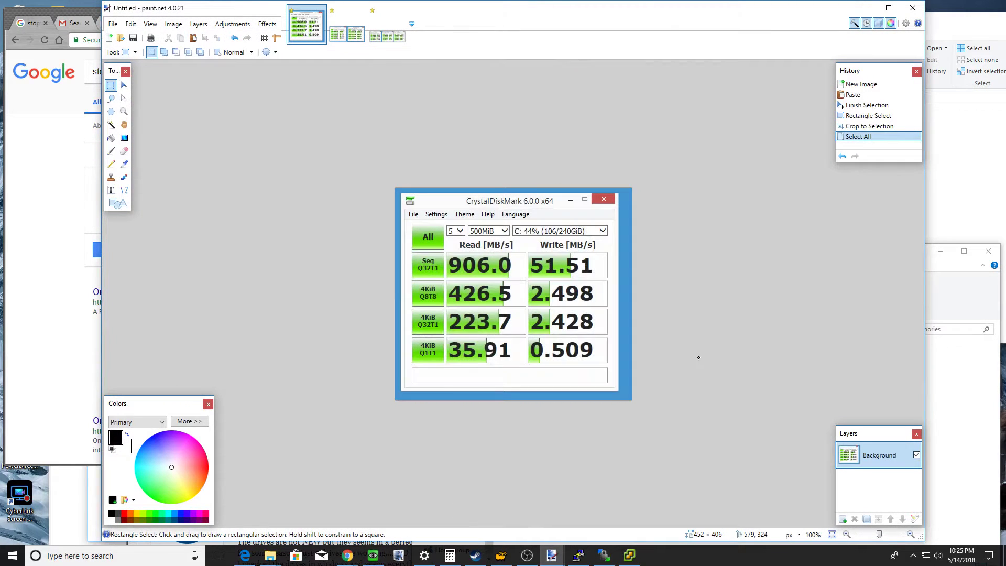
{"action": "left_click", "coordinate": [589, 287]}
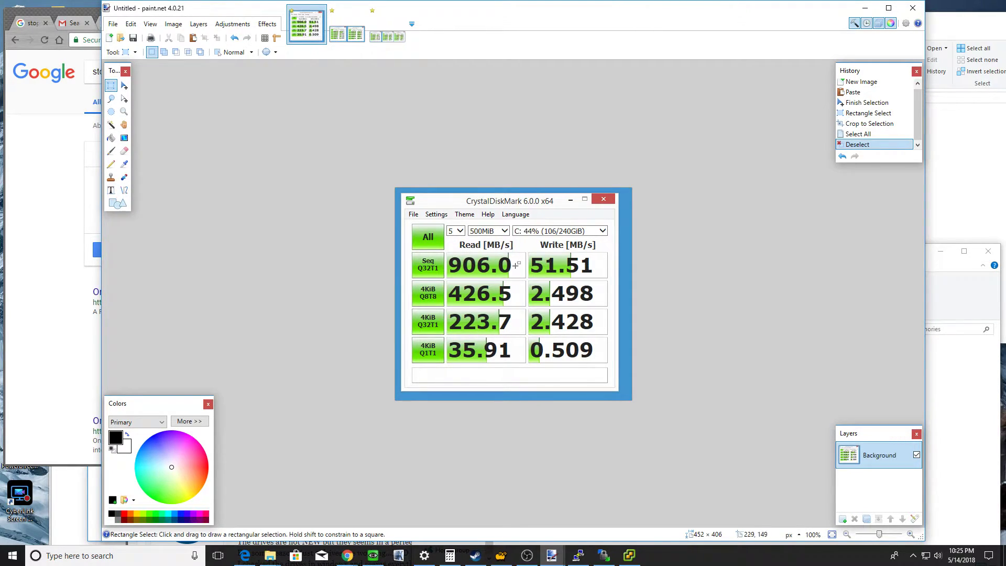
{"action": "left_click", "coordinate": [346, 41]}
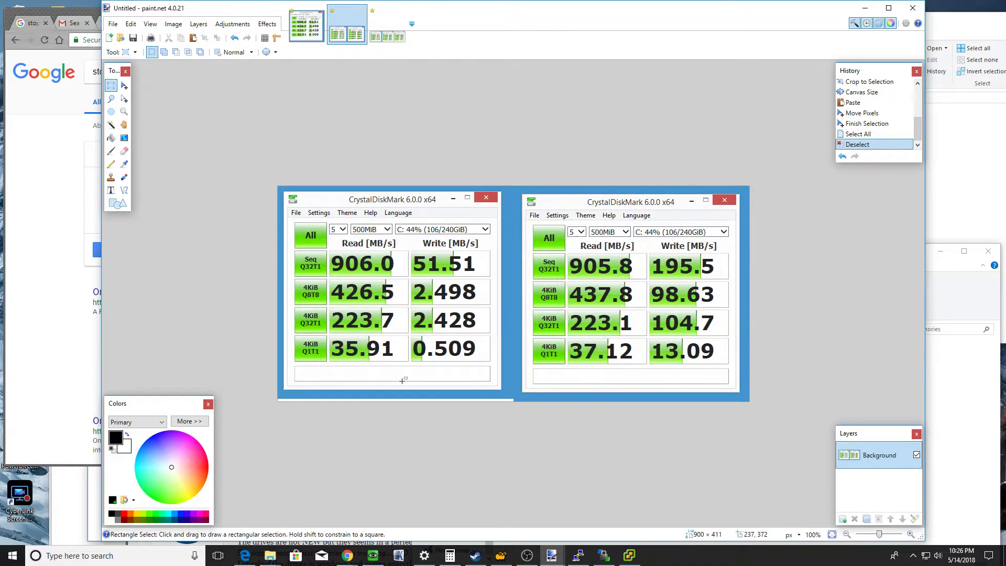
{"action": "left_click", "coordinate": [208, 462]}
Step: Add a red size-24 'INTEL SSD' label centred in the box below the right-hand benchmark
{"action": "left_click", "coordinate": [111, 190]}
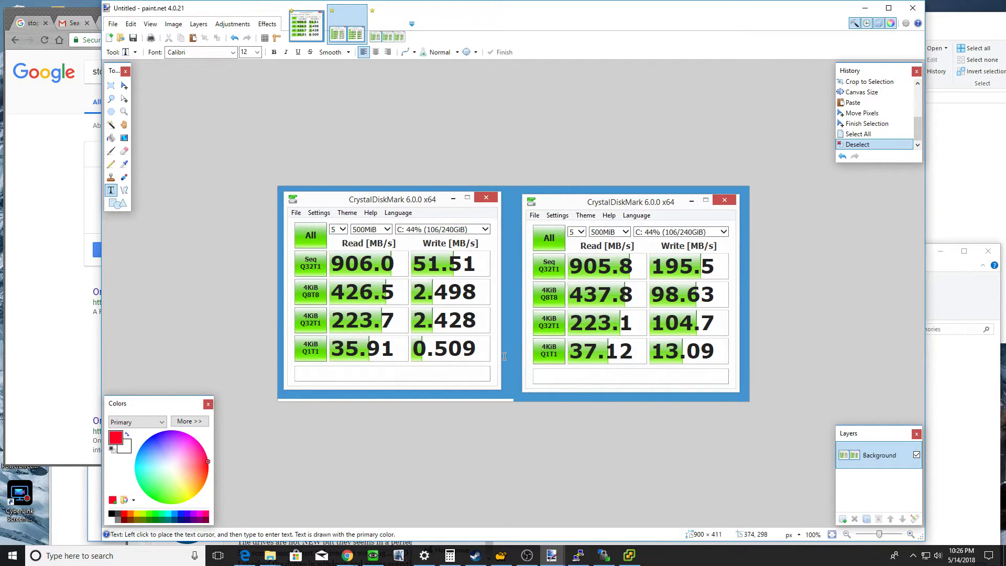
{"action": "left_click", "coordinate": [547, 381]}
{"action": "type", "text": "INTEL SSD"}
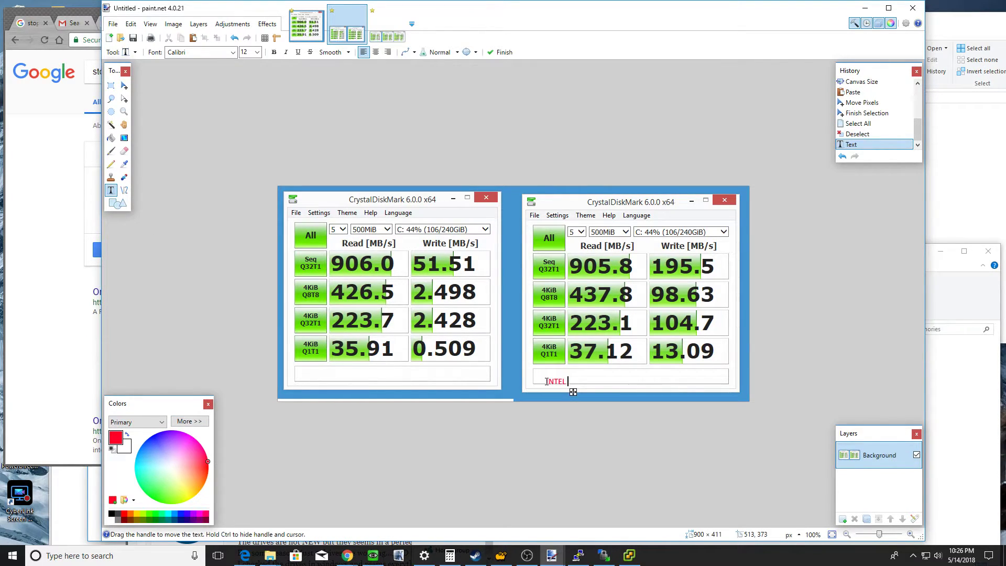
{"action": "left_click", "coordinate": [257, 52]}
{"action": "left_click", "coordinate": [247, 144]}
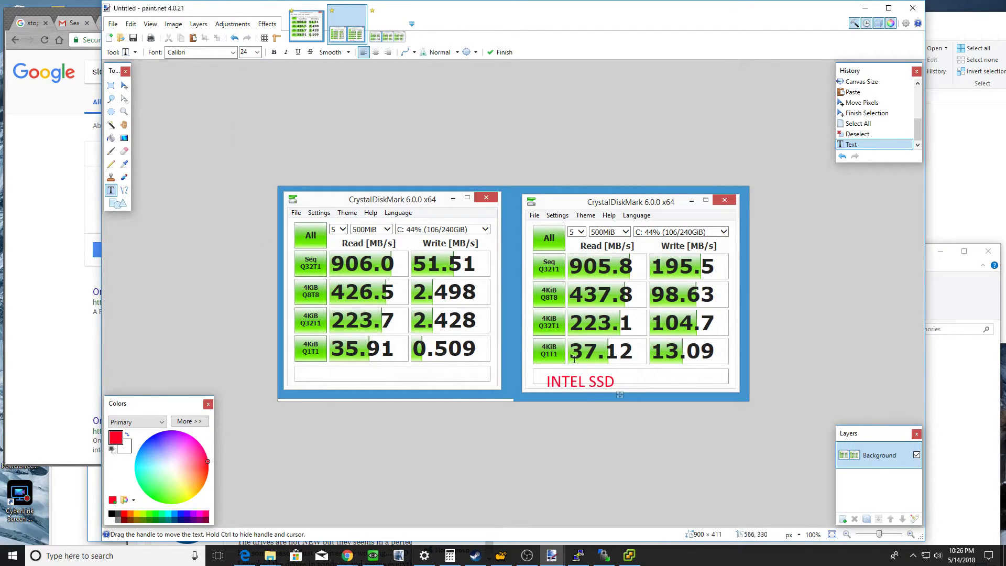
{"action": "left_click_drag", "start_coordinate": [620, 394], "coordinate": [657, 392]}
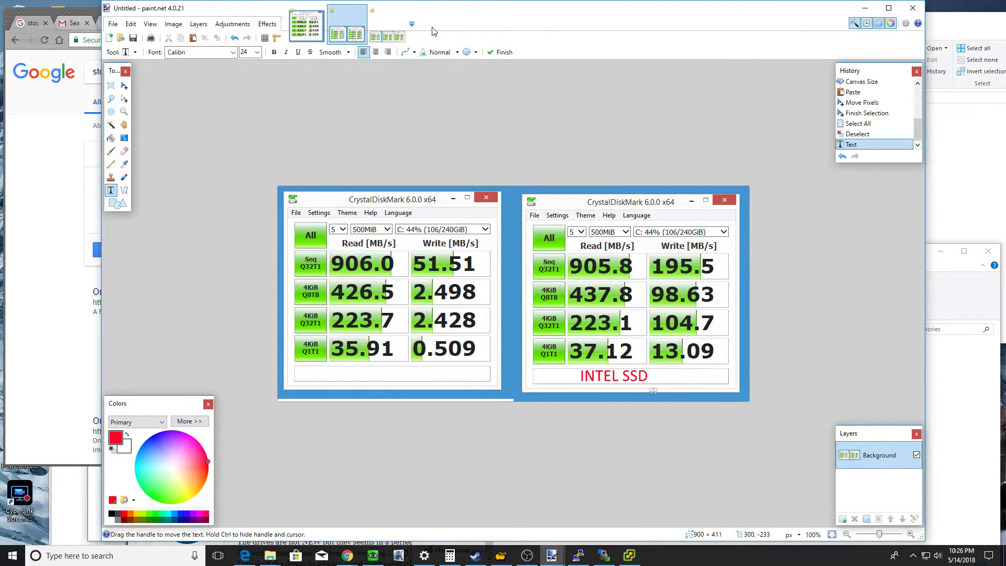
{"action": "left_click", "coordinate": [385, 38]}
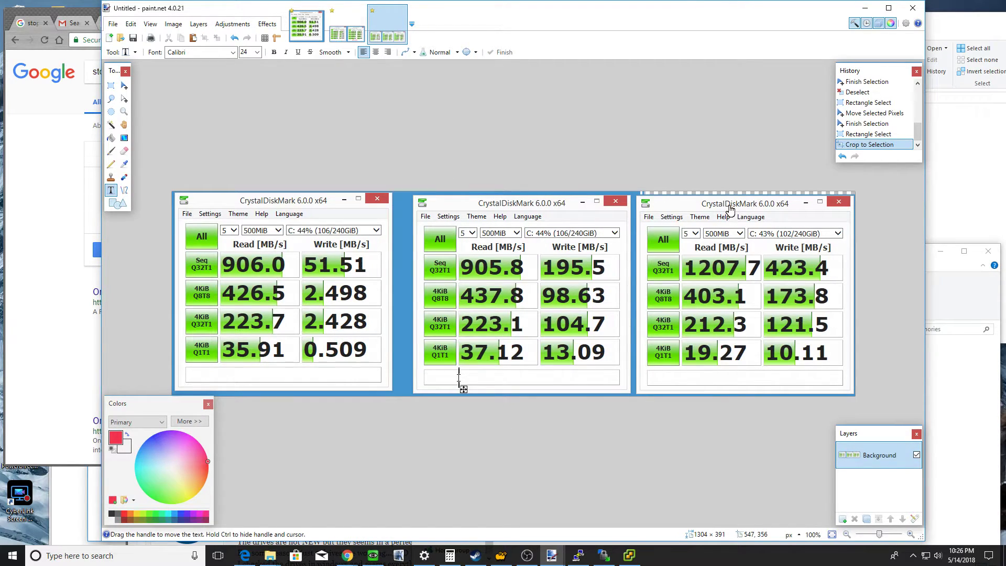
Step: Label the middle benchmark 'INTEL SSD' and the right one 'INTEL XPOINT', then minimize paint.net
{"action": "type", "text": "INTEL SSD"}
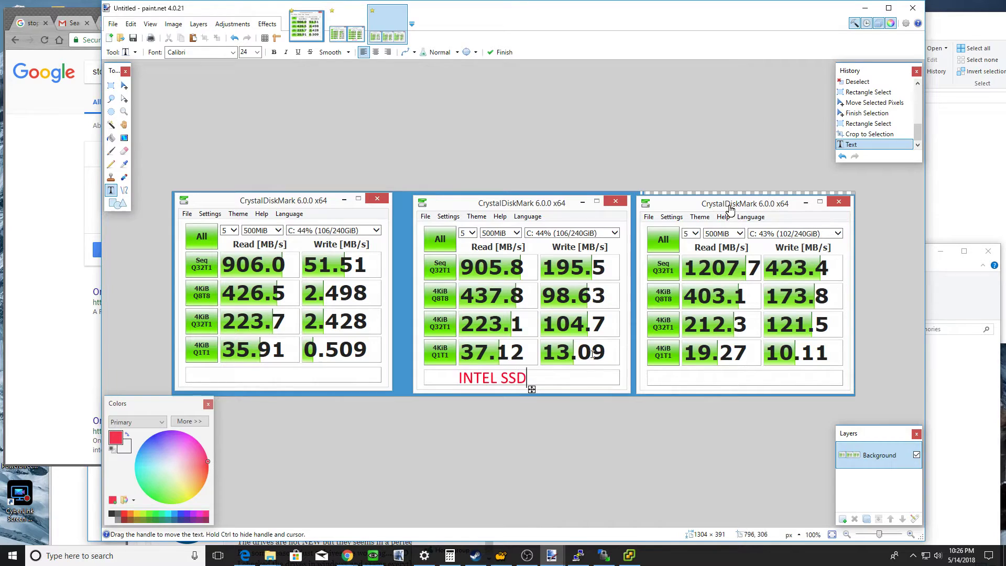
{"action": "left_click", "coordinate": [678, 376]}
{"action": "type", "text": "INTEL XPOINT"}
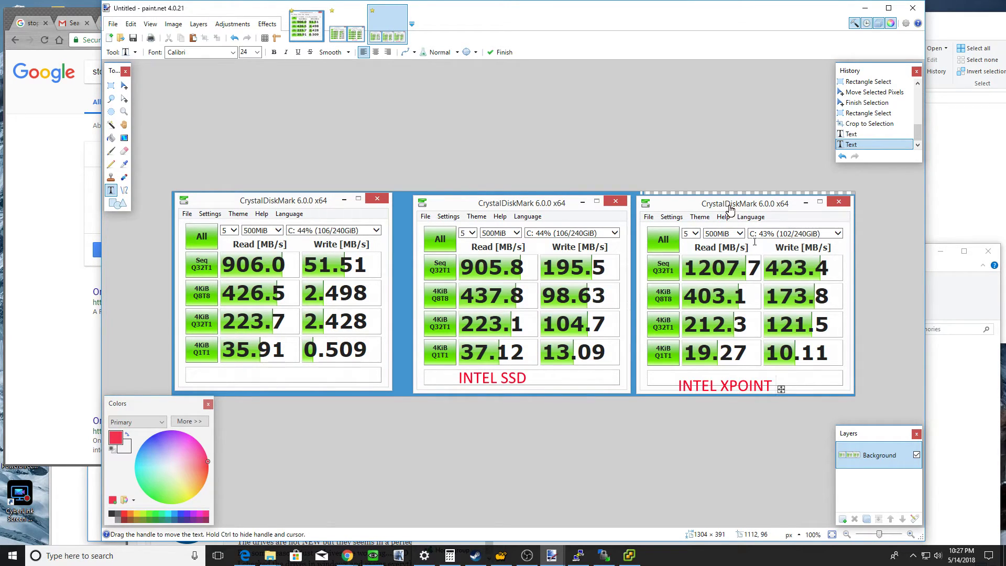
{"action": "left_click", "coordinate": [863, 12]}
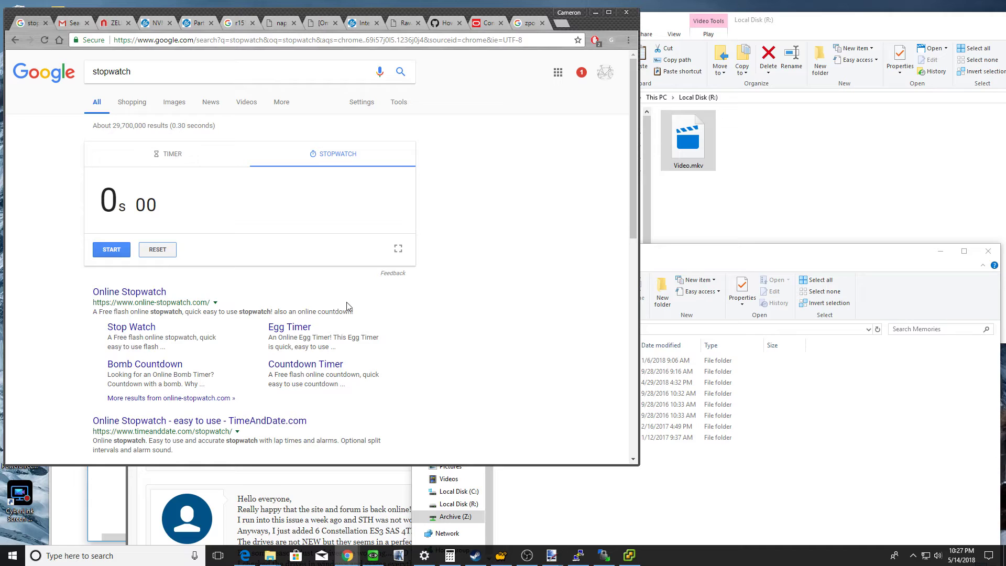
Step: Select Video.mkv on R:, bring the Memories window forward, and start the stopwatch for a new copy
{"action": "left_click", "coordinate": [732, 259]}
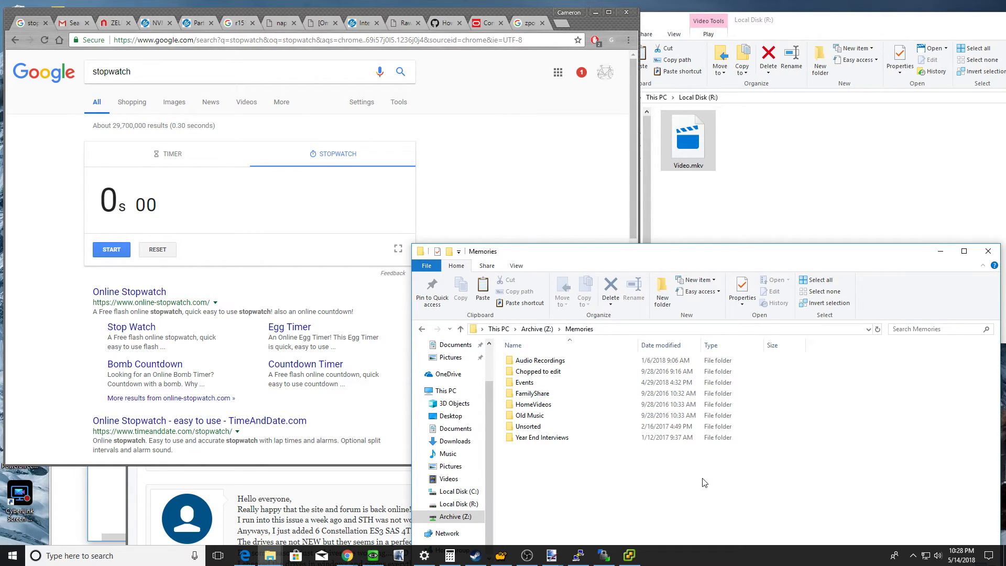
{"action": "left_click", "coordinate": [689, 136]}
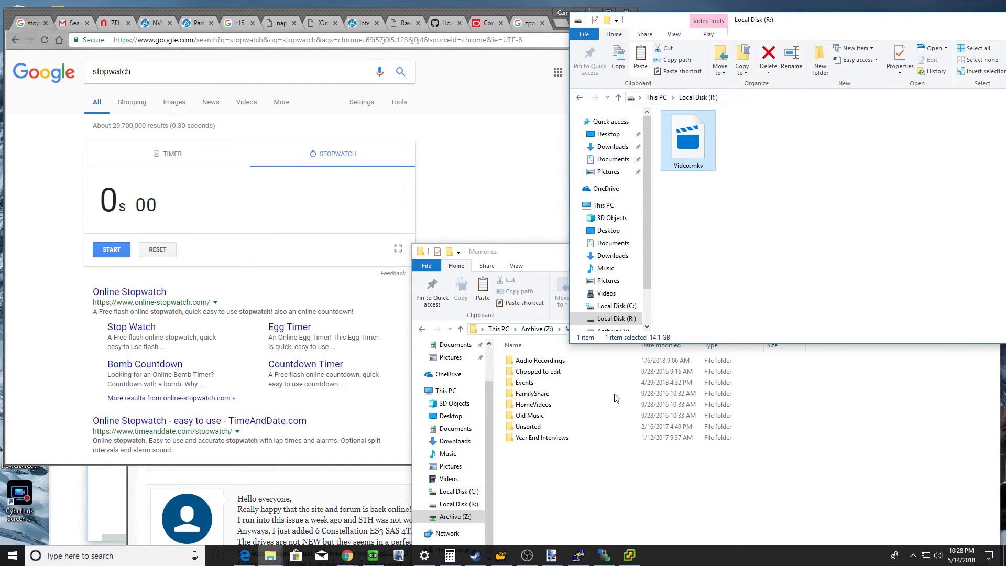
{"action": "left_click", "coordinate": [561, 490]}
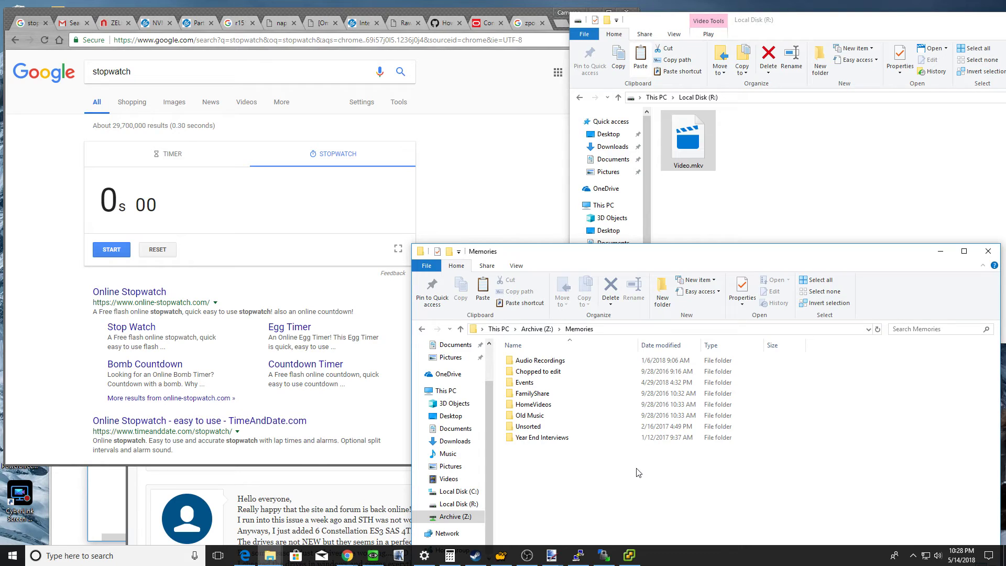
{"action": "left_click", "coordinate": [111, 253]}
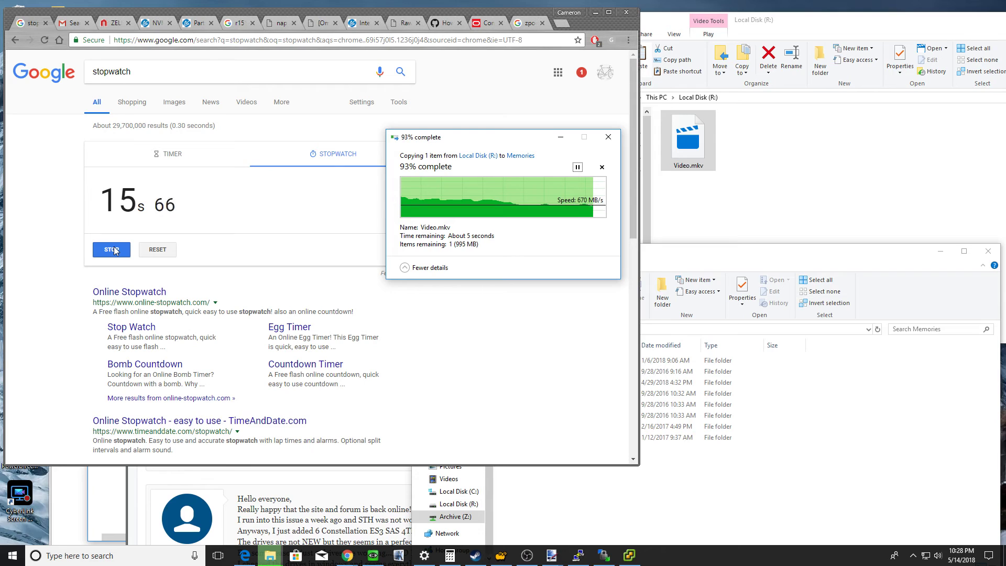
Step: Stop the stopwatch at 17.47 s as the Video.mkv copy finishes, then switch to OBS Studio
{"action": "left_click", "coordinate": [112, 250]}
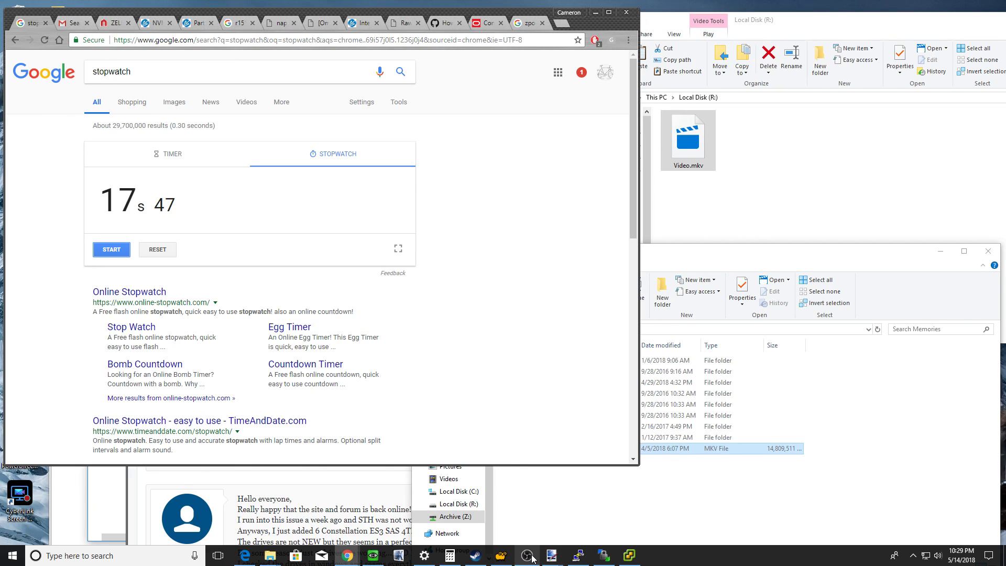
{"action": "mouse_move", "coordinate": [532, 557]}
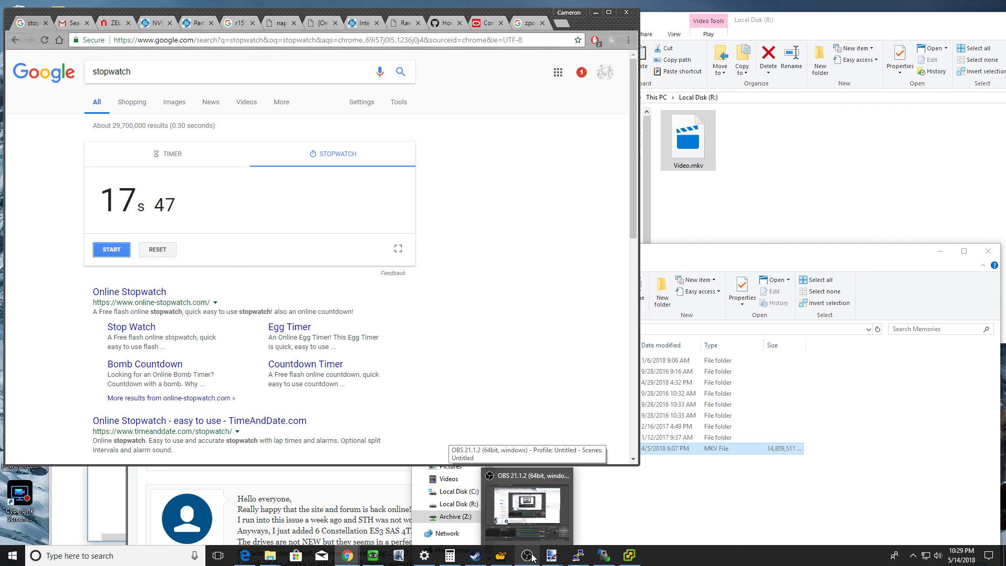
{"action": "left_click", "coordinate": [531, 557]}
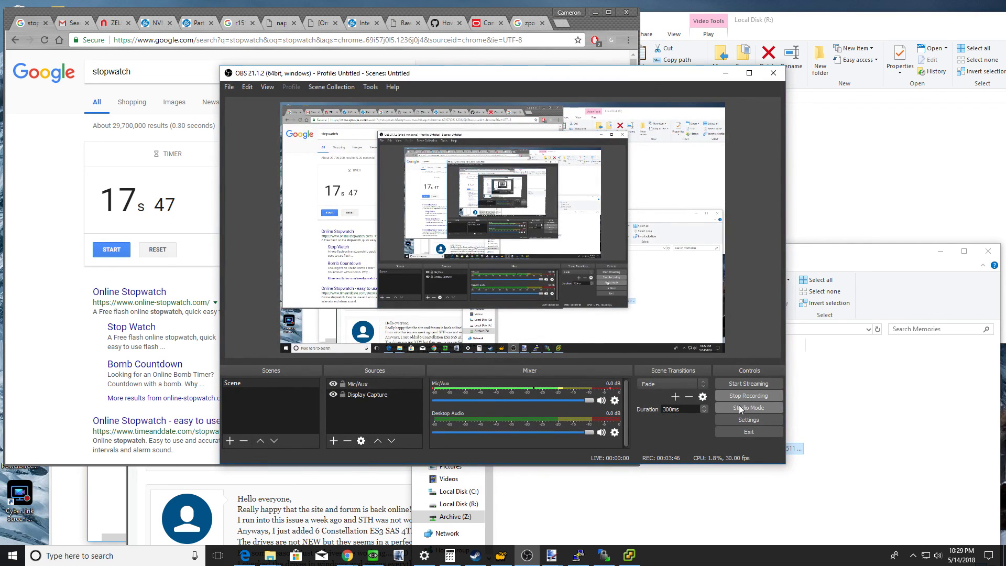